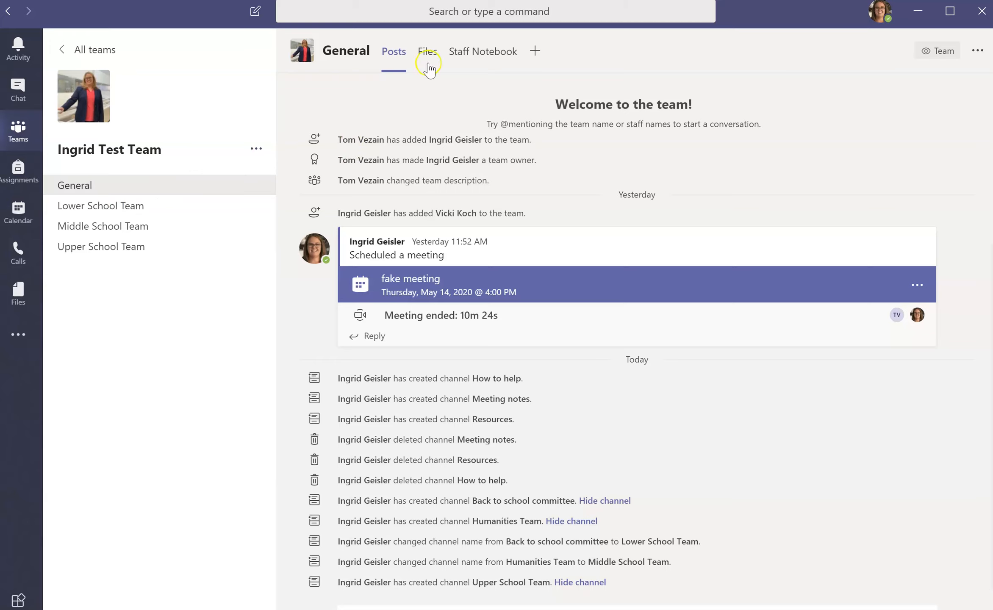
Open the General channel's Staff Notebook and look through the sections of the Content Library and the staff member's private notebook.
left_click(491, 55)
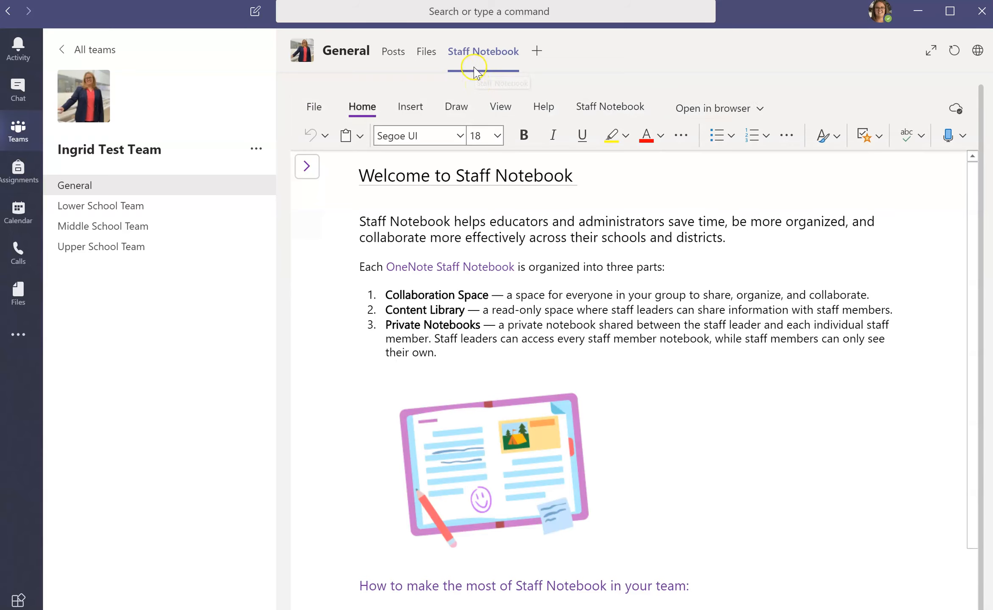
left_click(306, 167)
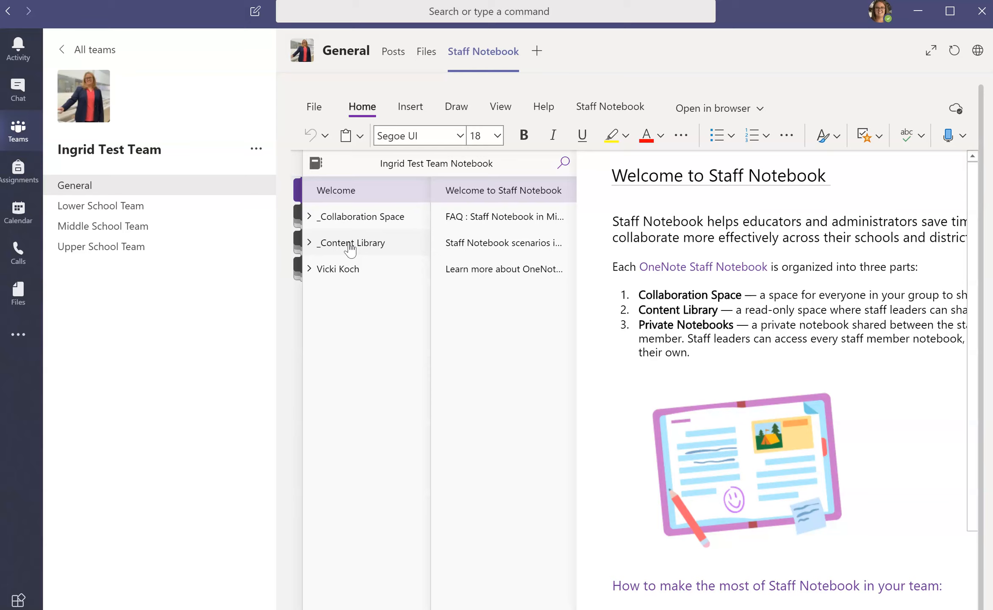
left_click(329, 248)
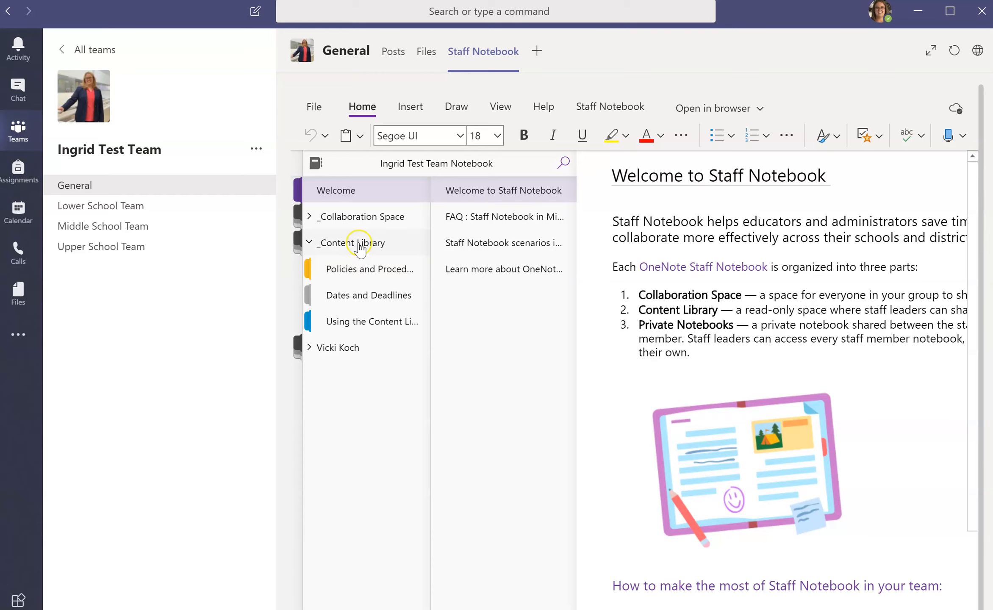
left_click(353, 349)
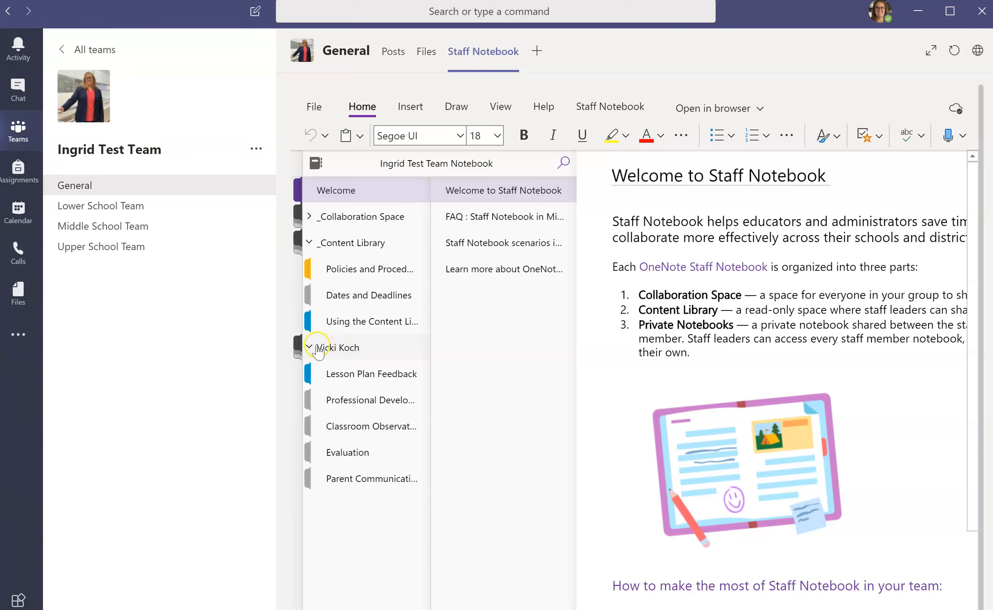
left_click(310, 347)
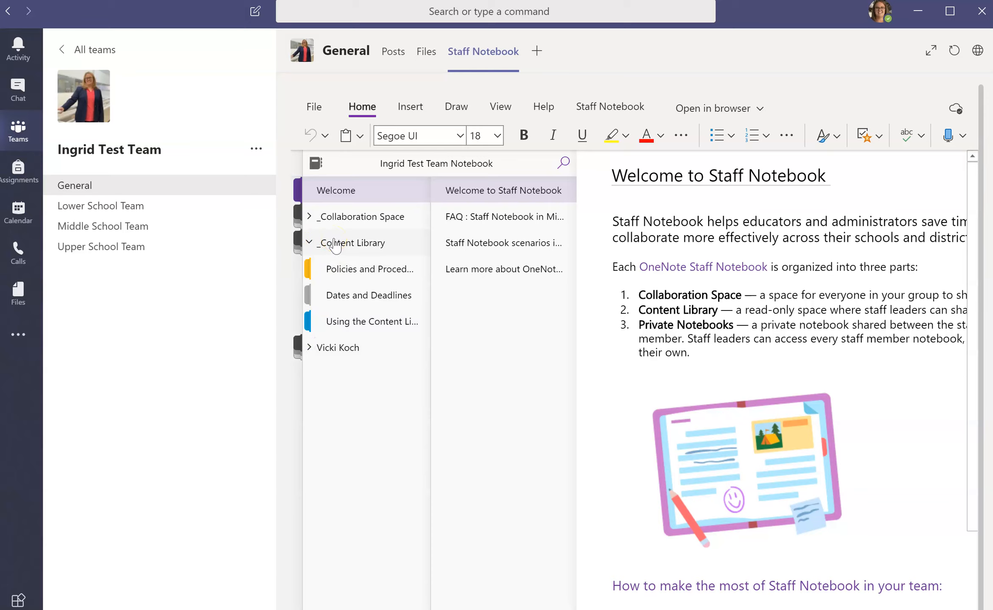
left_click(311, 240)
Open the To do items page in the Collaboration Space's Initiatives section and expand the notebook to the full window.
left_click(322, 223)
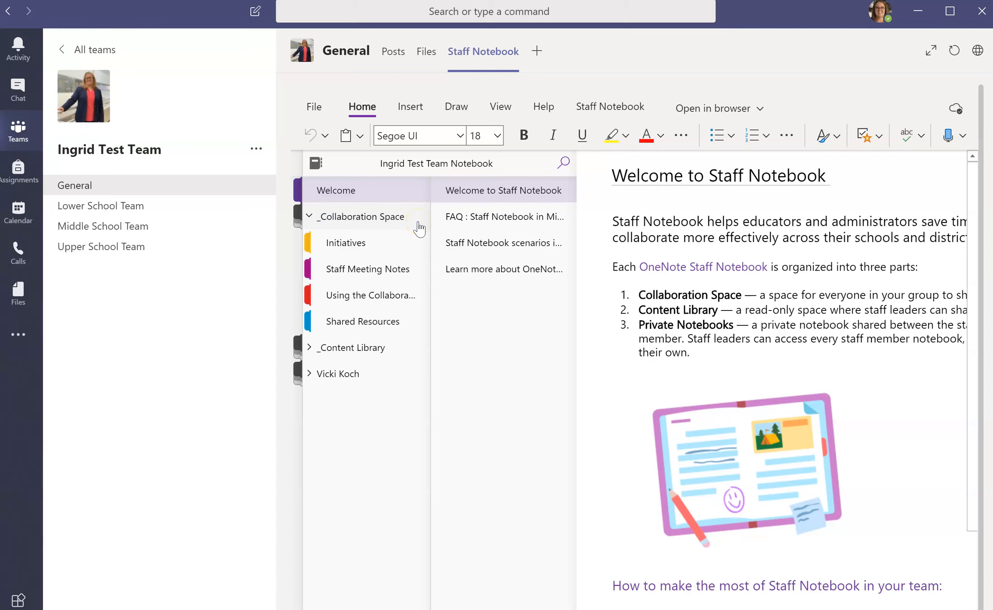
left_click(366, 243)
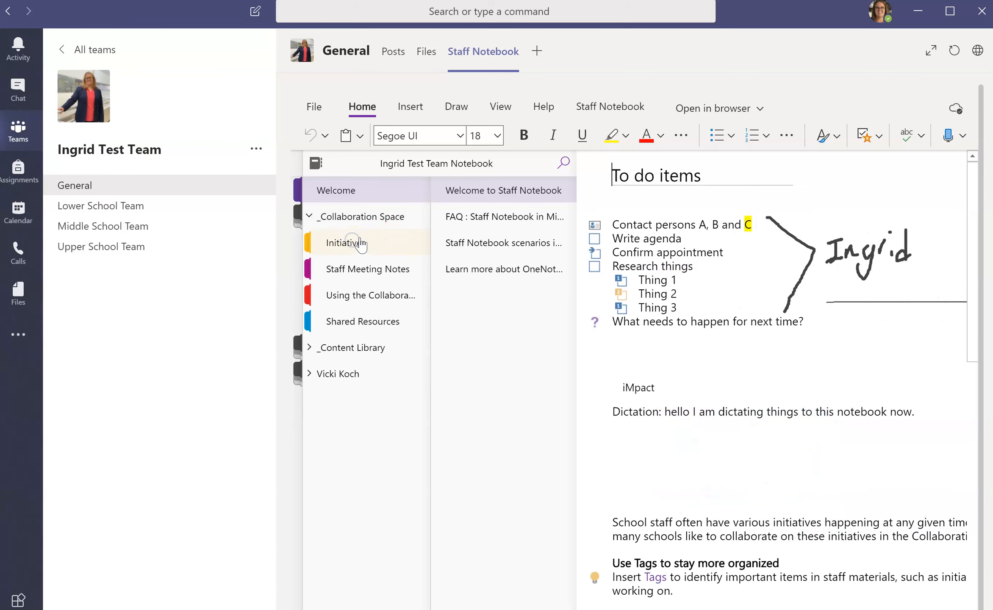
left_click(483, 197)
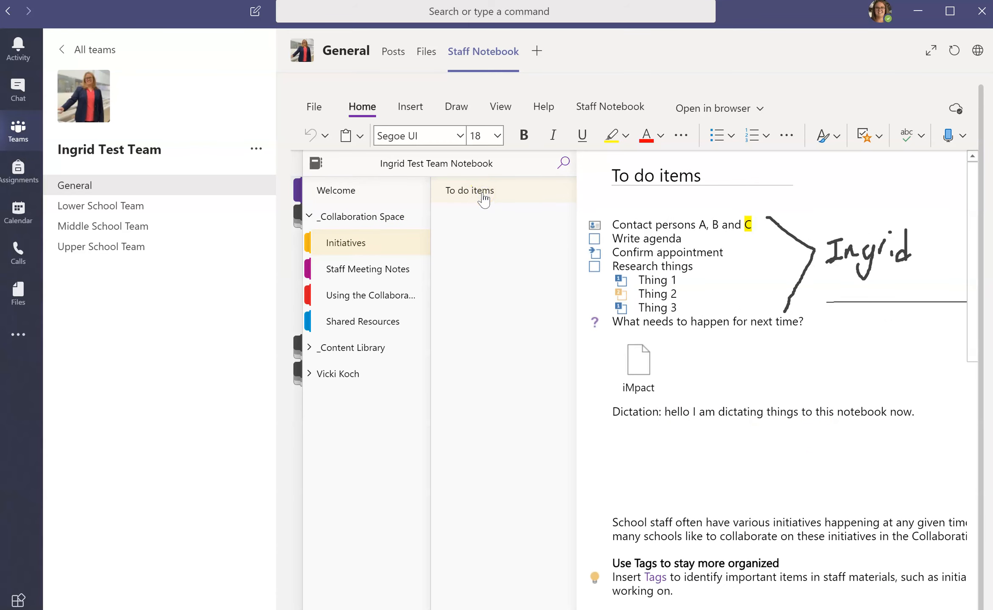
left_click(496, 183)
left_click(931, 50)
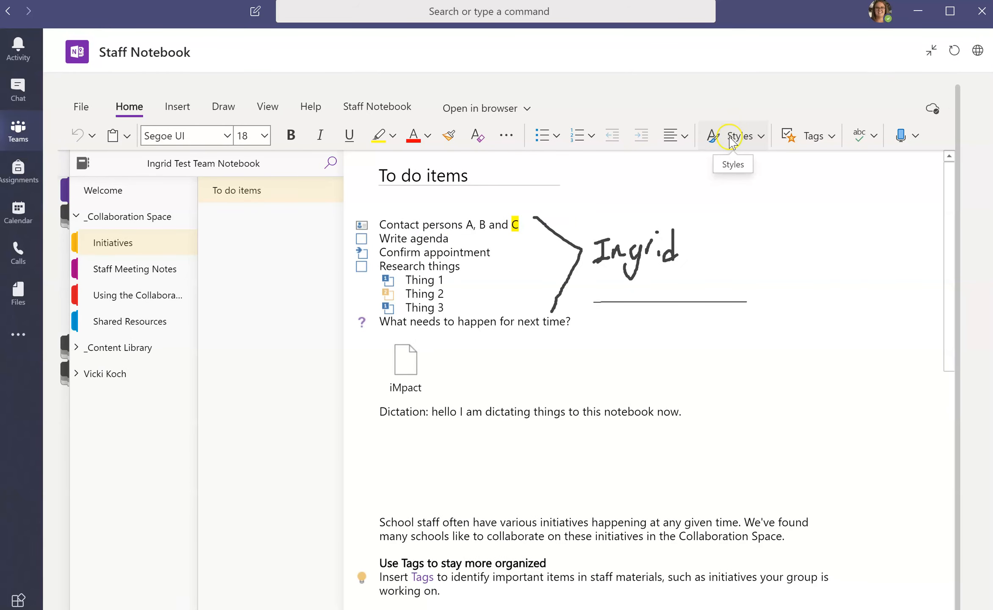
left_click(461, 224)
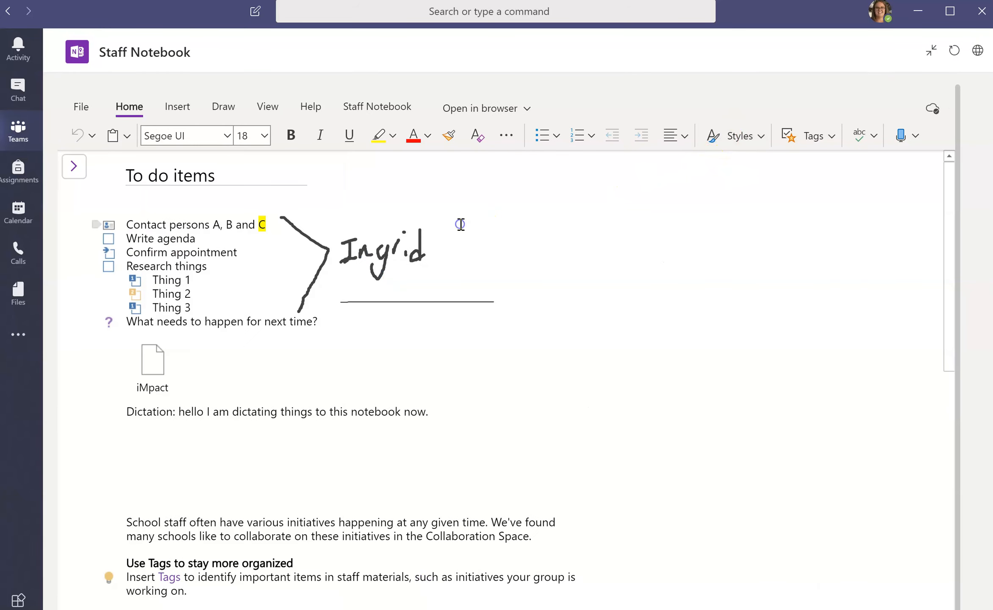
Apply the To Do tag to the "Write agenda" line and toggle its checkbox.
mouse_move(194, 212)
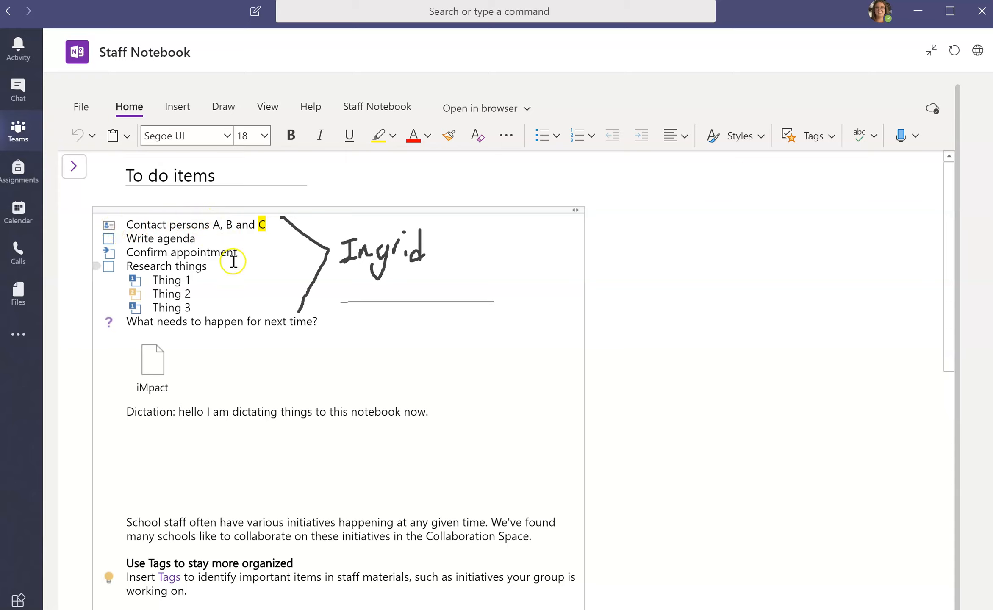
left_click_drag(199, 239, 126, 239)
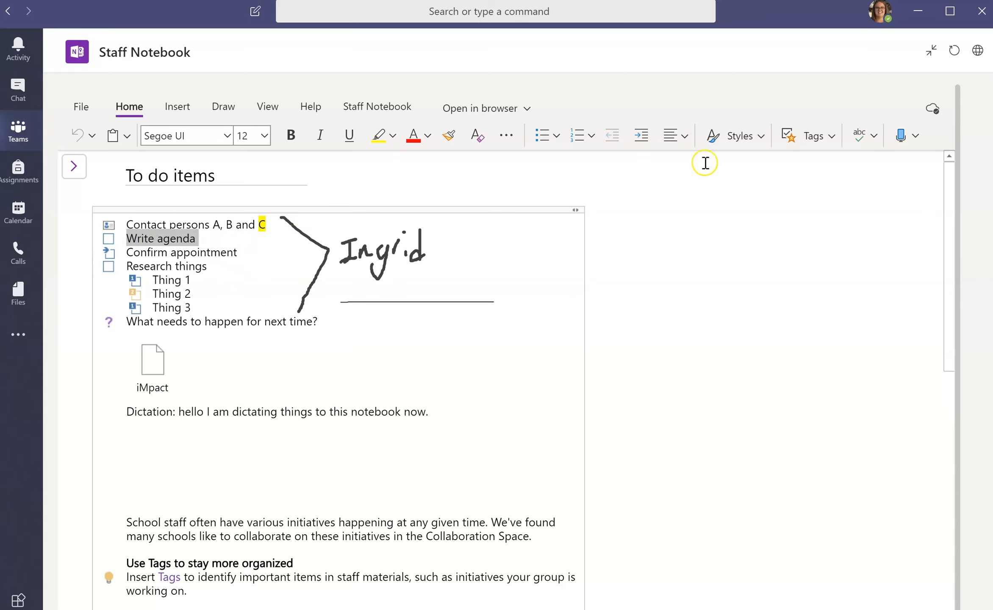
left_click(828, 141)
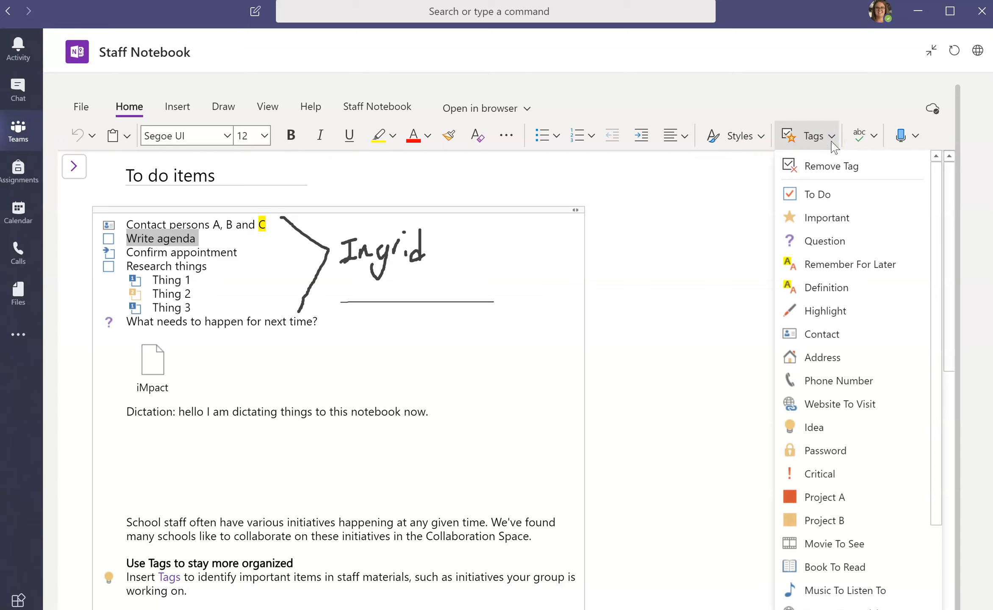
left_click(820, 195)
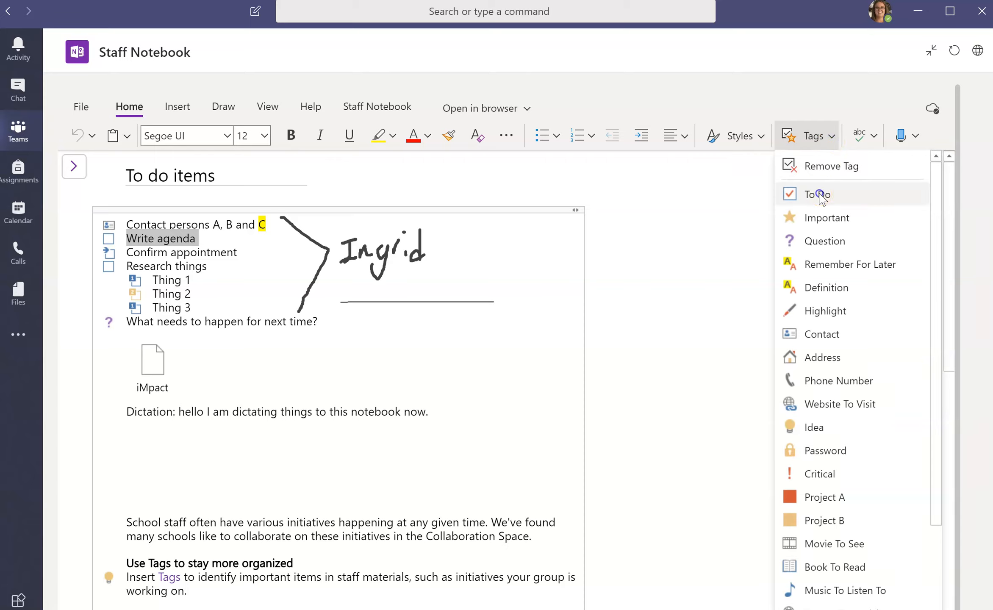
left_click(109, 238)
left_click(353, 199)
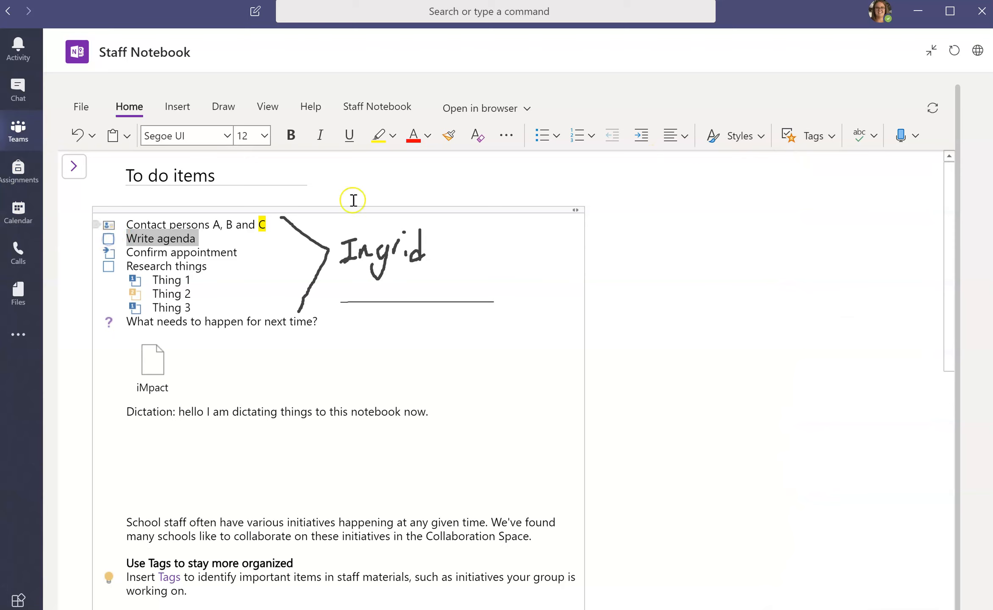
Add the Critical tag to the selected "Write agenda" line.
left_click(830, 136)
scroll(826, 381, "down", 5)
left_click(828, 547)
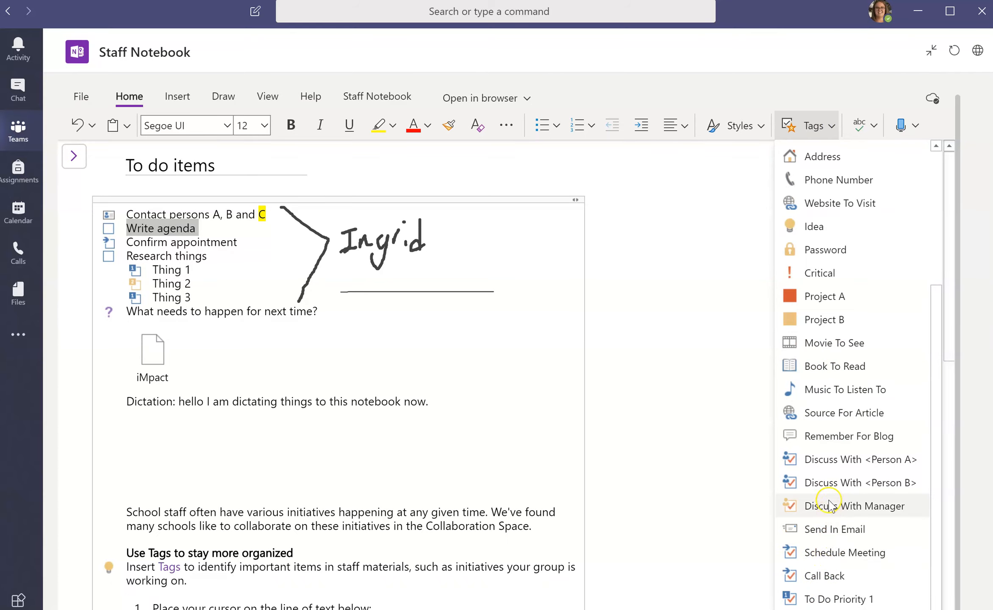
left_click(792, 274)
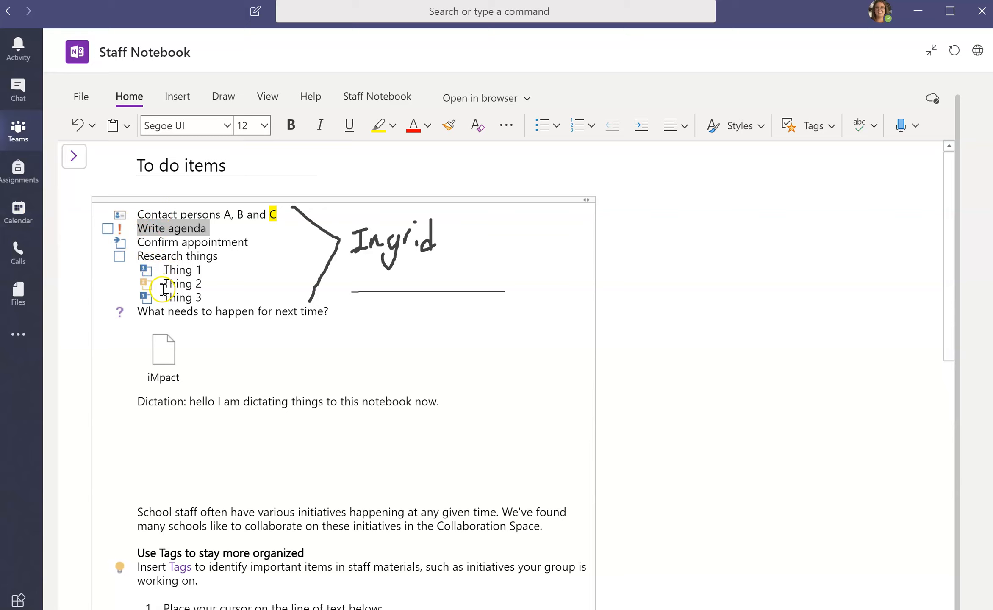
Replace the iMpact attachment on the page with the HeadShot file from the Desktop, inserted as an attachment.
left_click(233, 358)
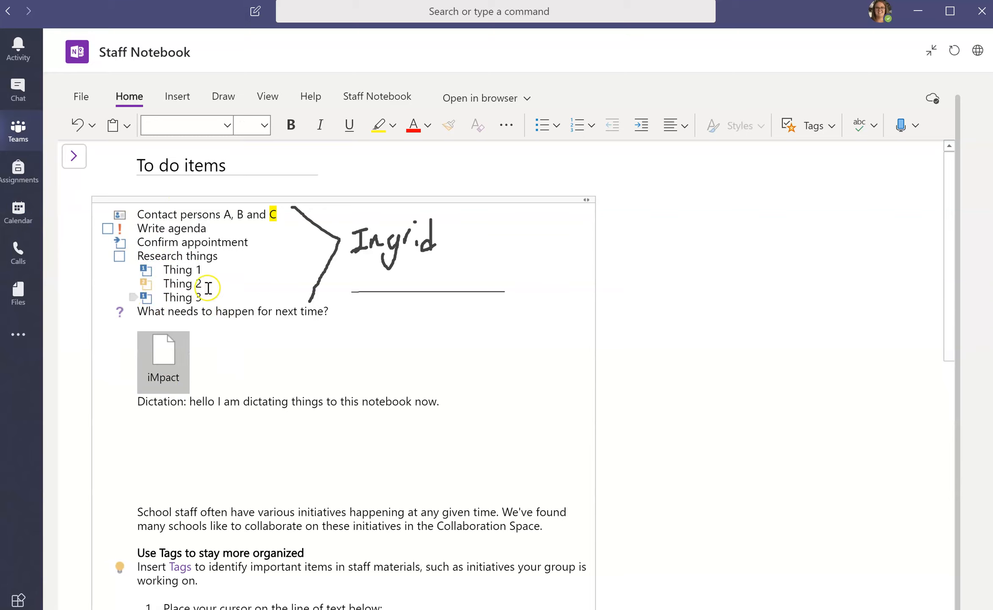
left_click(177, 96)
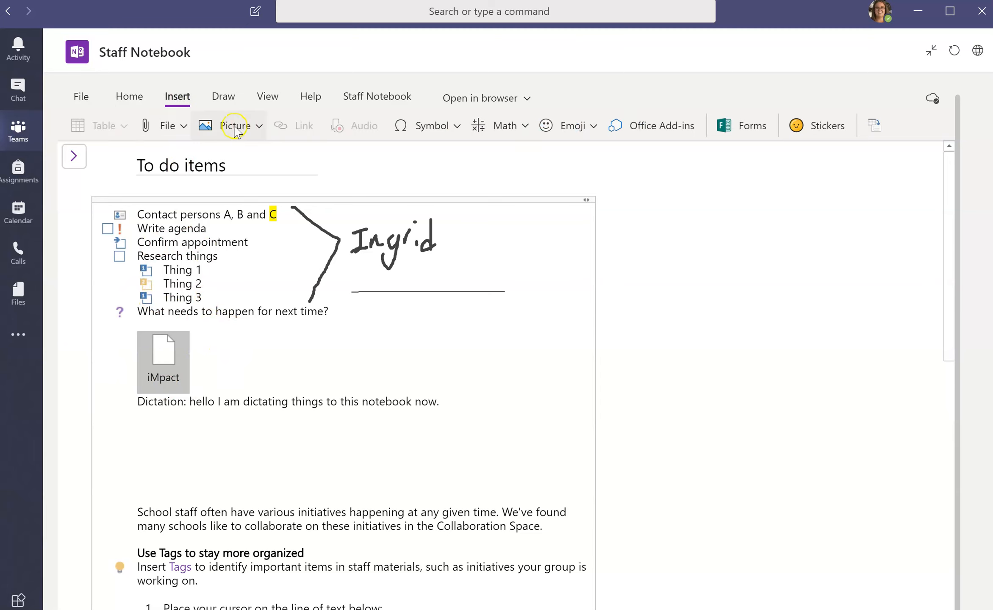
left_click(167, 126)
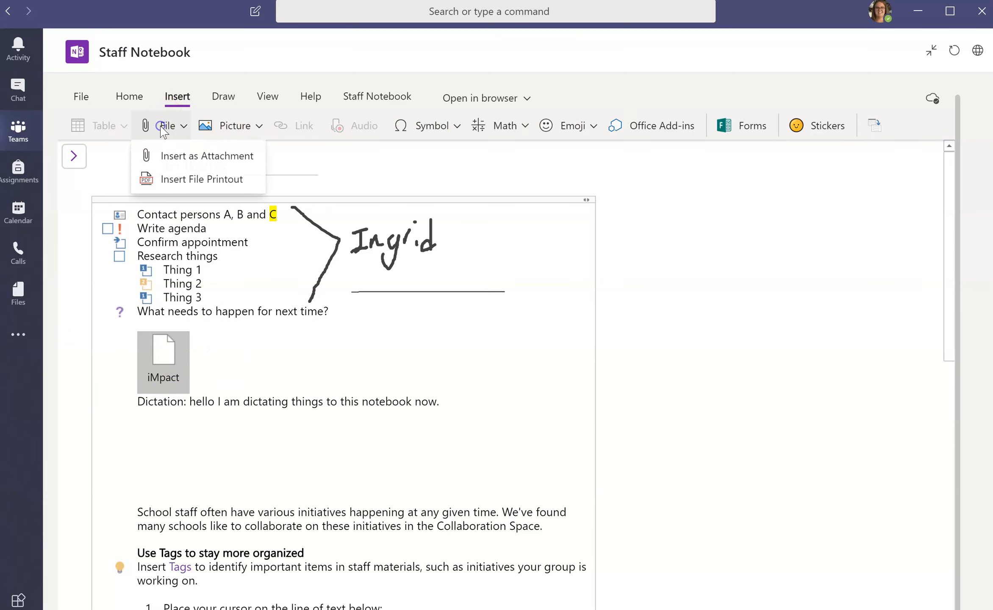
left_click(166, 157)
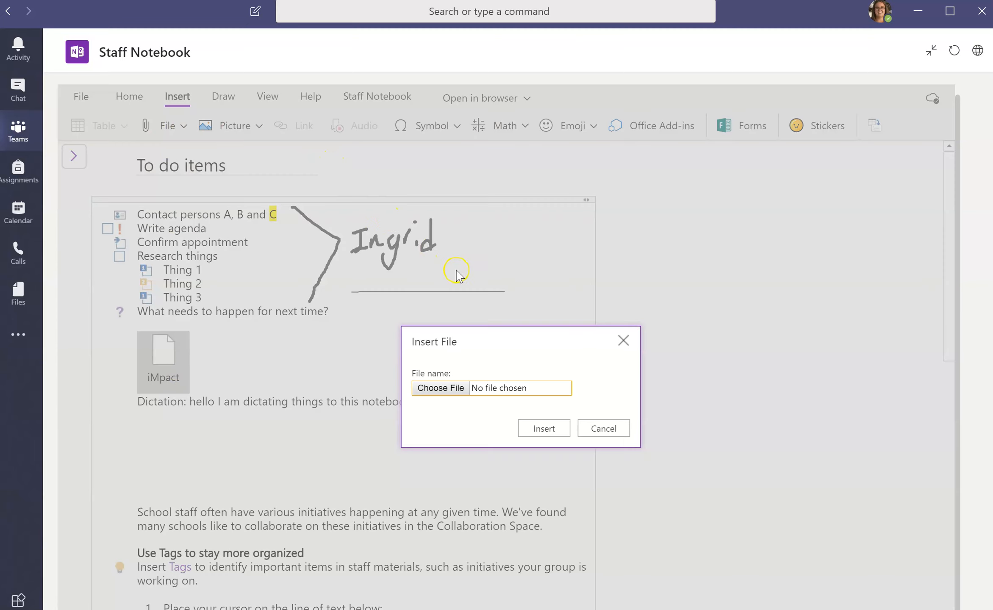
left_click(435, 392)
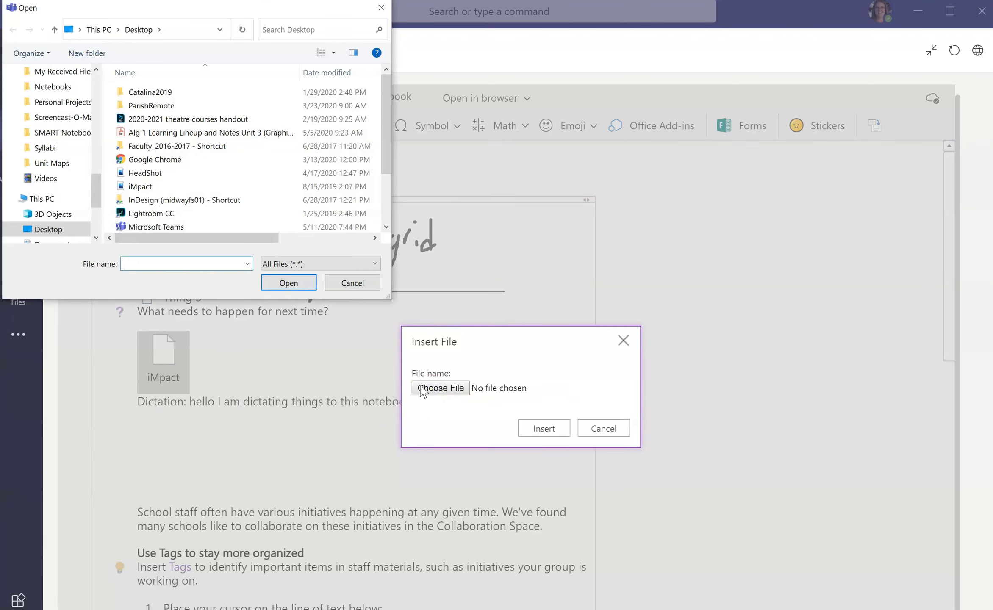
left_click(158, 177)
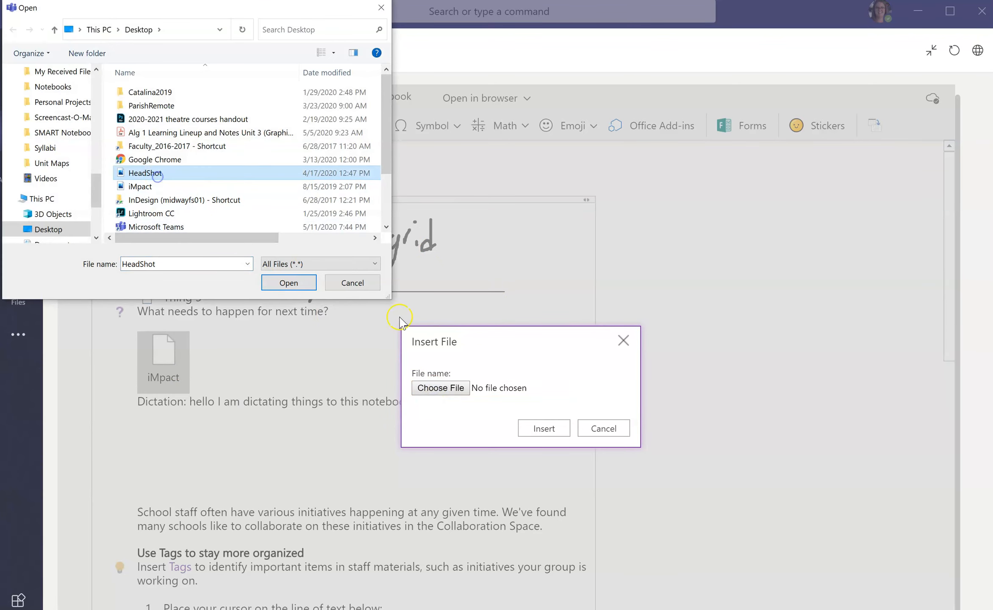
left_click(544, 425)
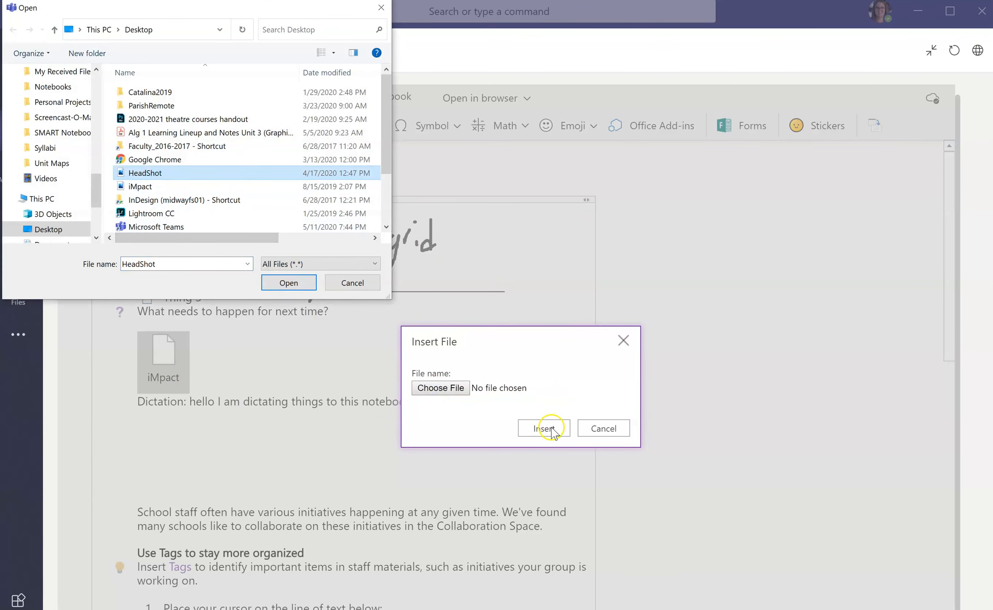
left_click(288, 283)
left_click(554, 431)
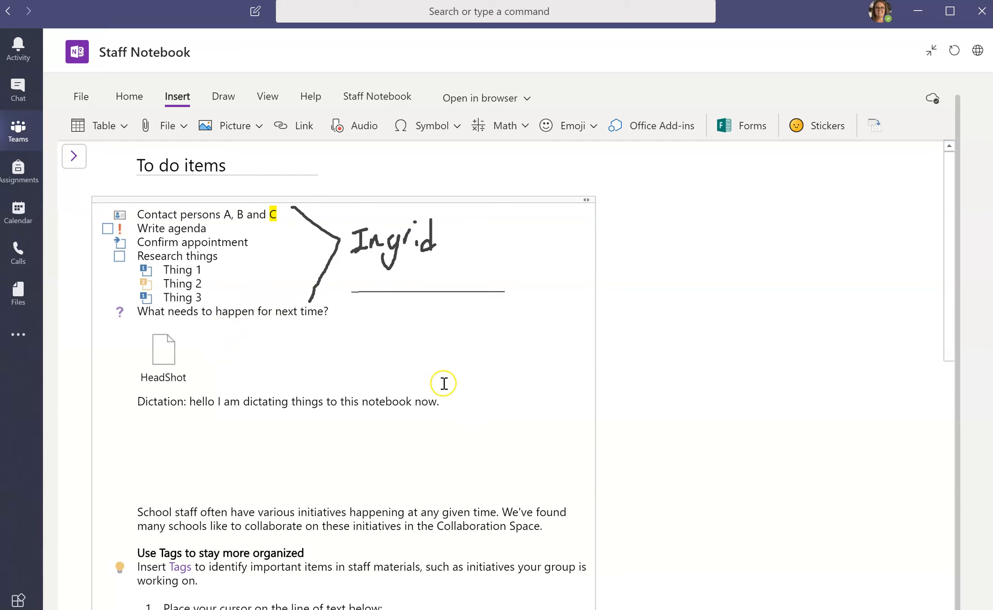
Add a line below the existing dictation sentence and dictate "Dictate turn on hello I am going to dictate things" into it.
left_click(464, 398)
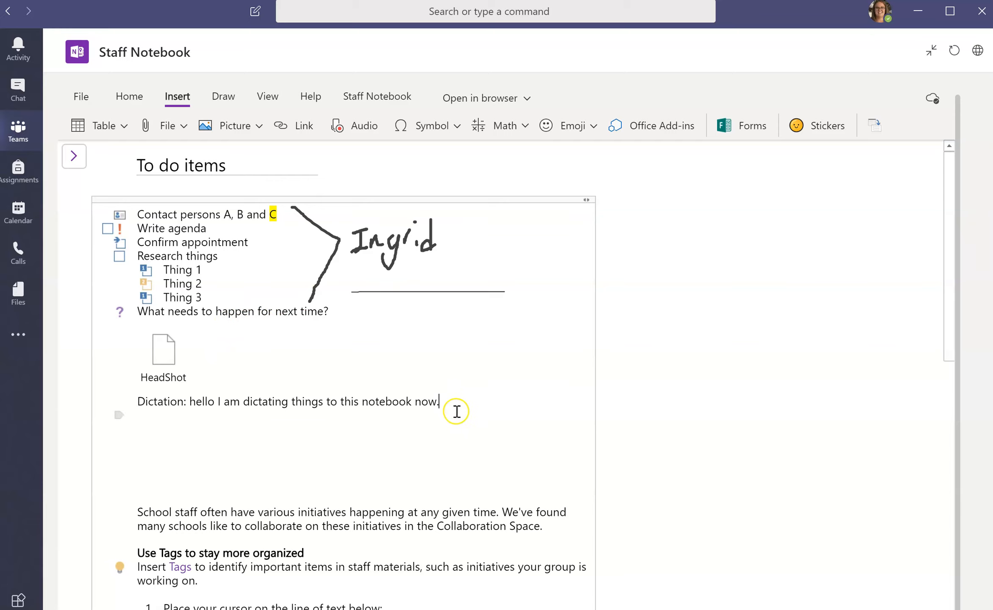
key("Return")
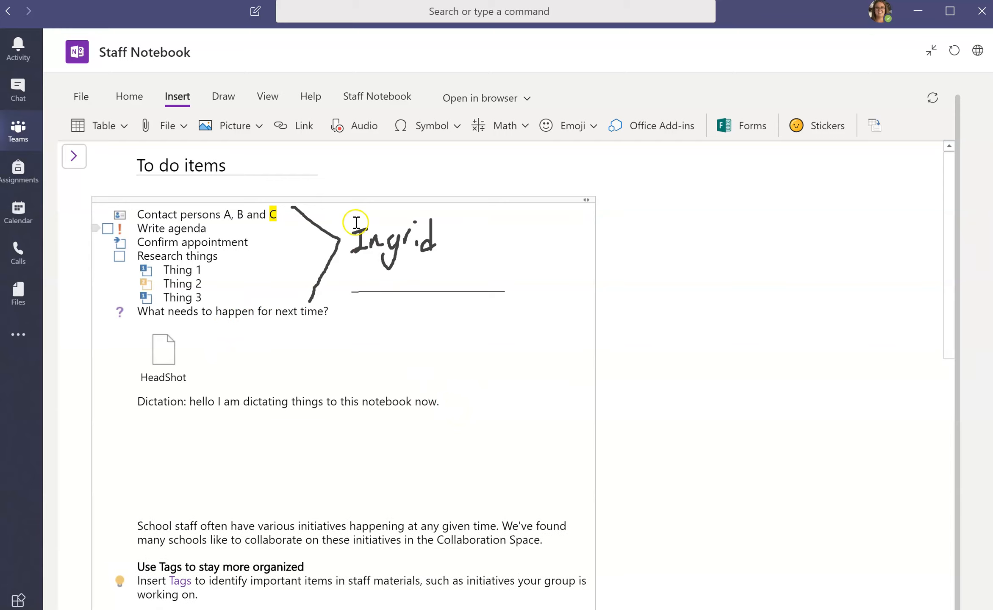
left_click(128, 95)
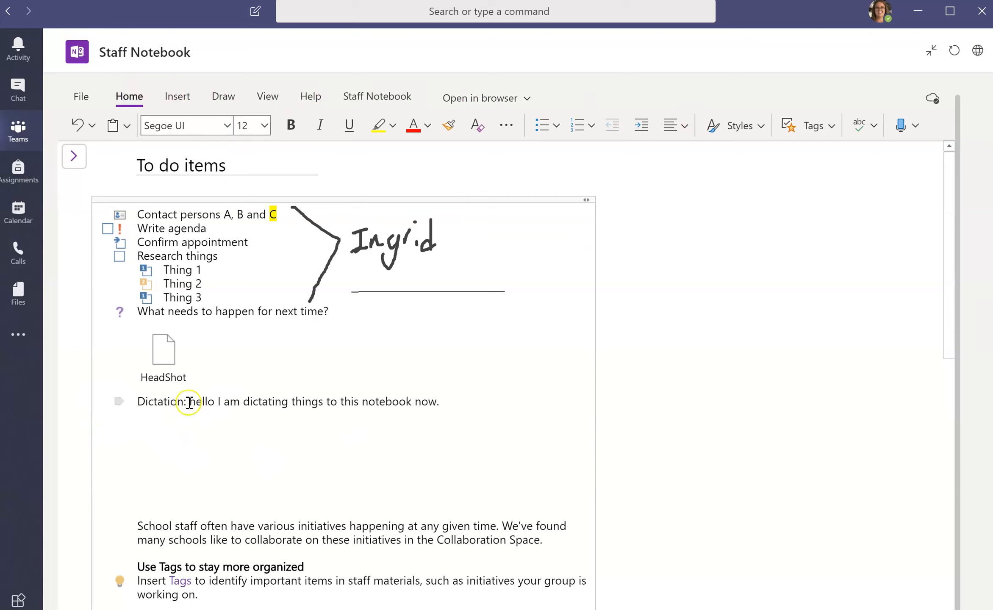
left_click(901, 128)
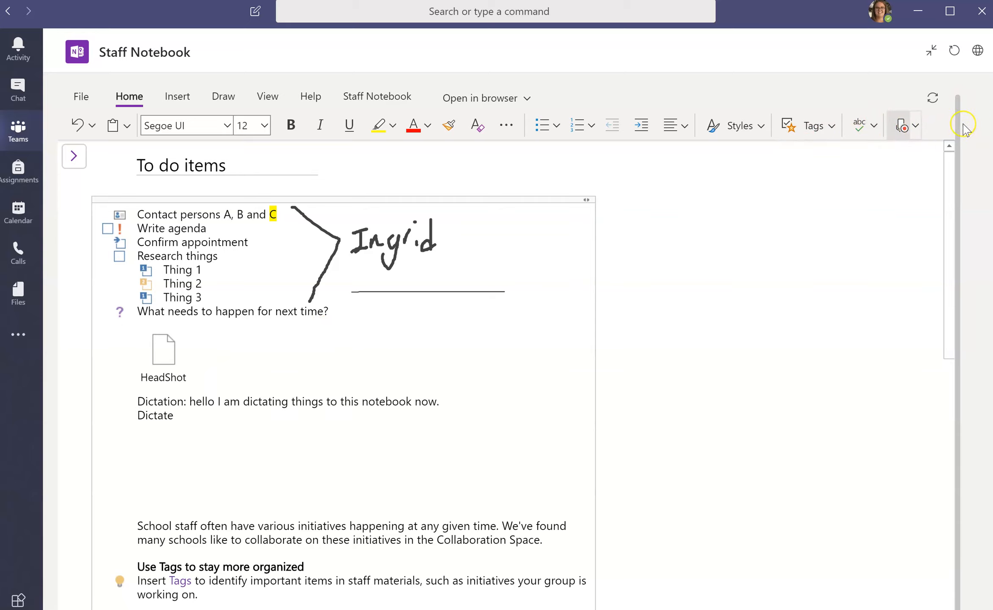
left_click(903, 125)
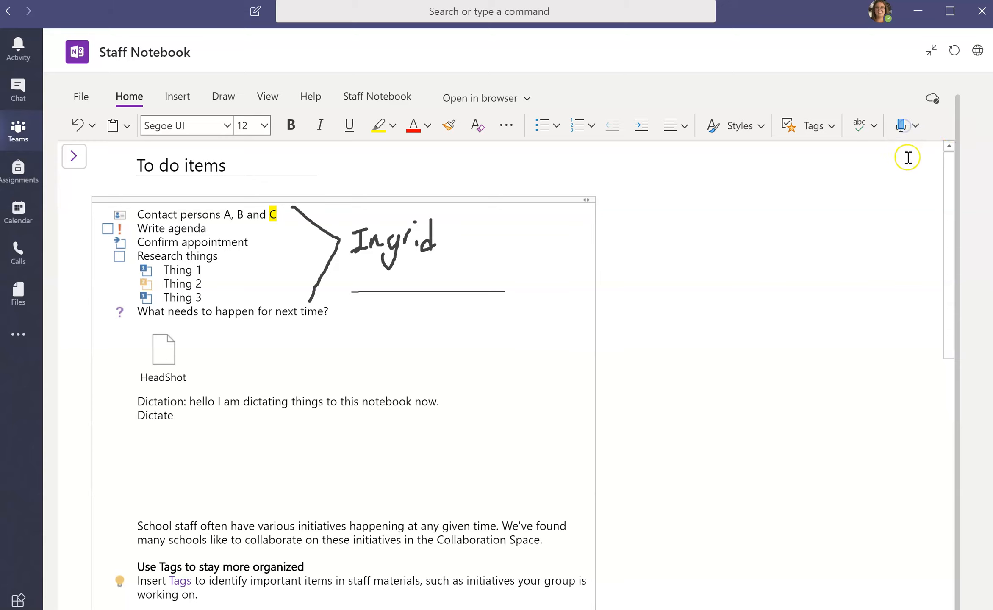
left_click(900, 125)
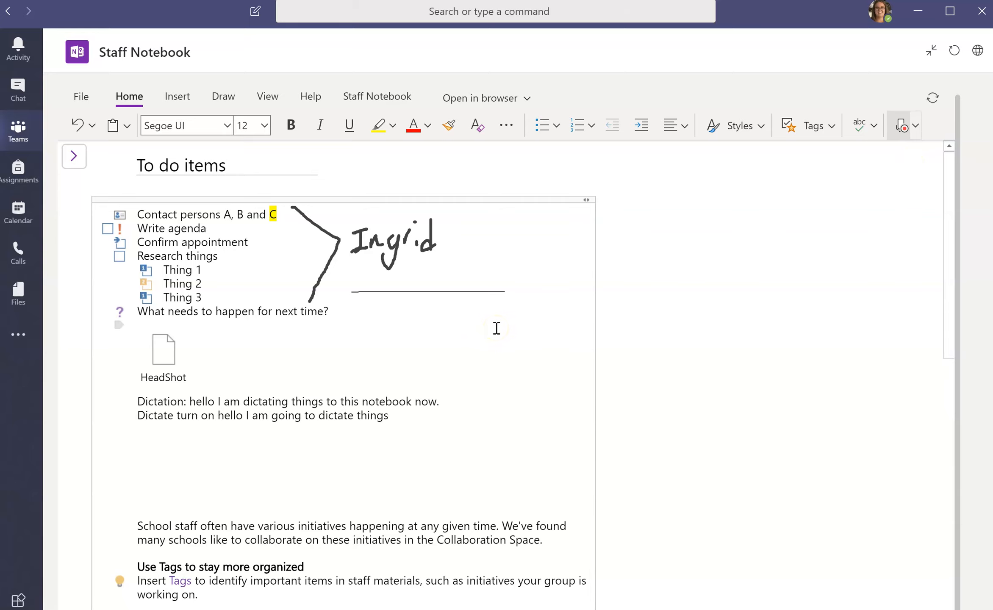
left_click(900, 127)
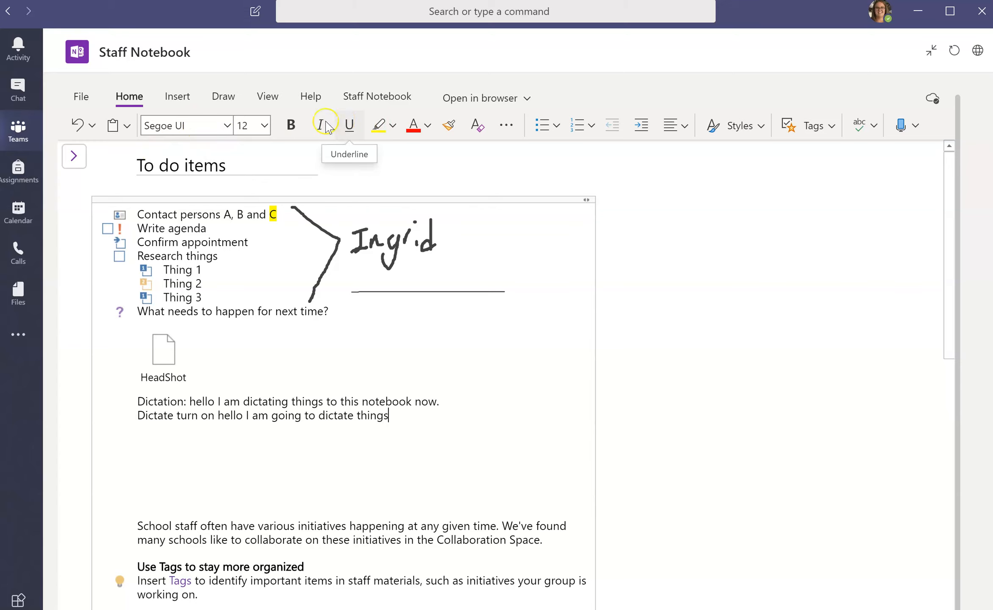
left_click(228, 97)
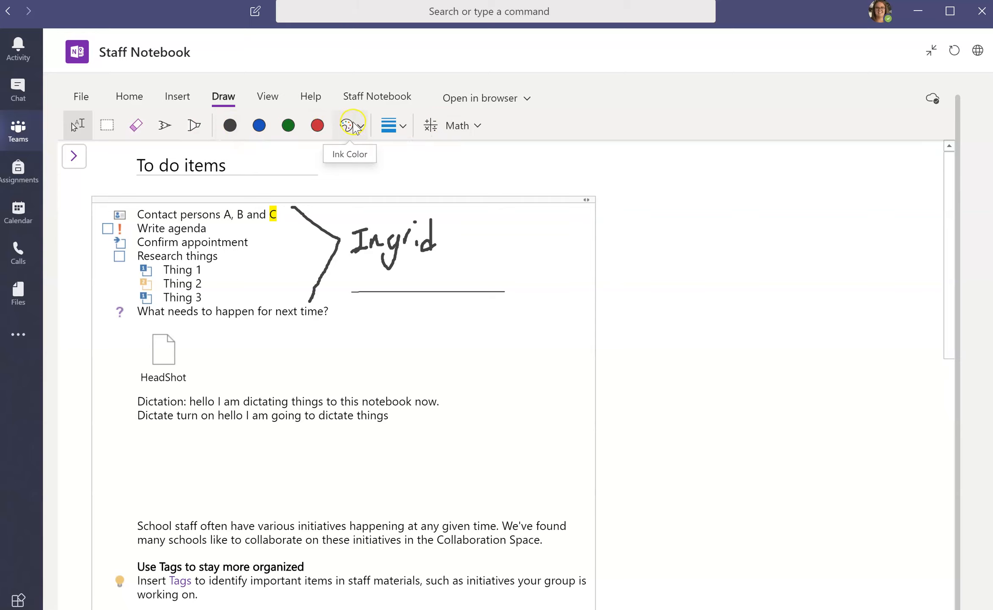
left_click(264, 98)
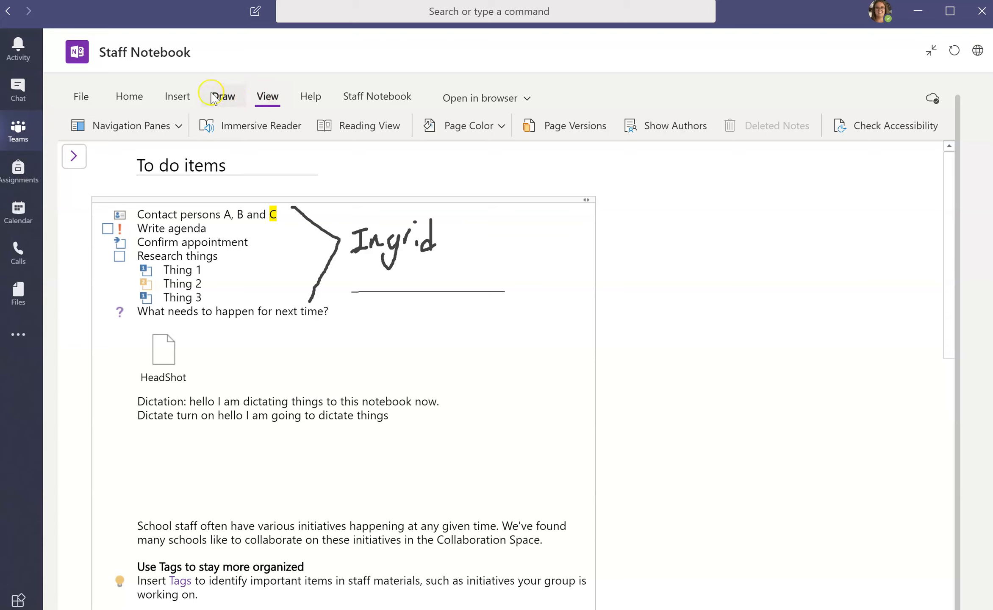
left_click(143, 101)
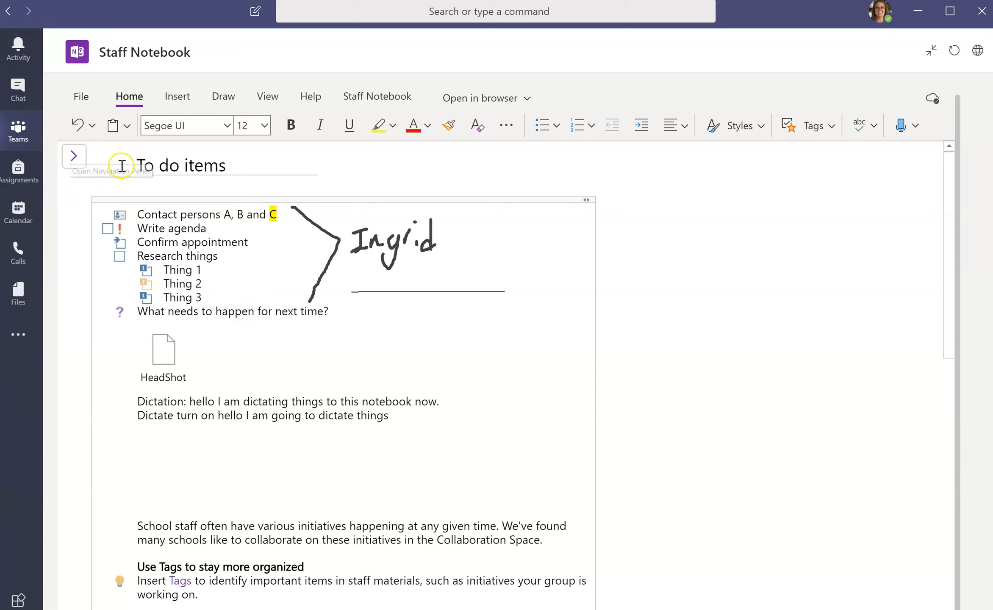
Show the notebook's navigation panel with its sections and pages beside the To do items page.
left_click(74, 157)
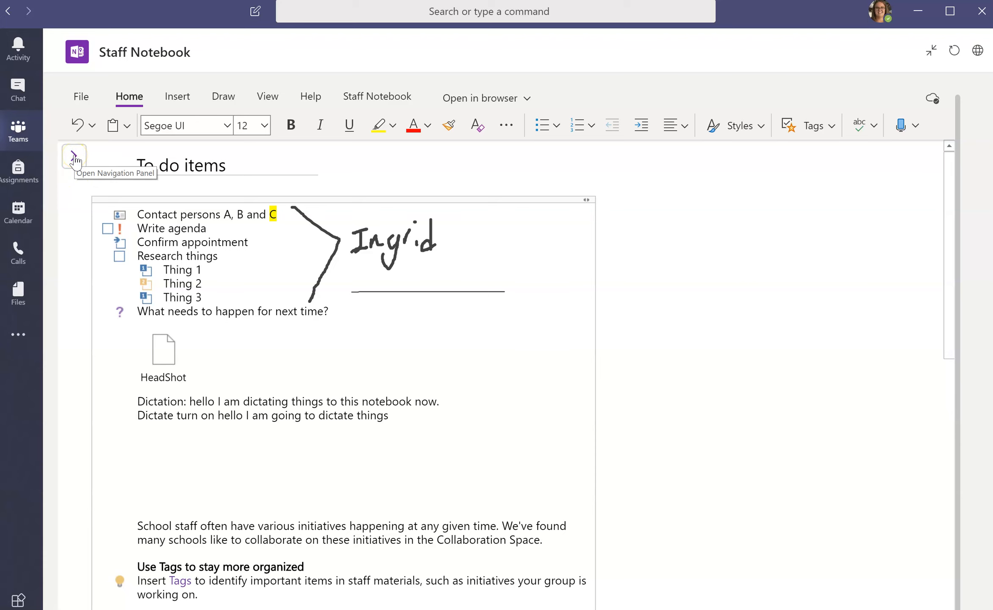
left_click(109, 157)
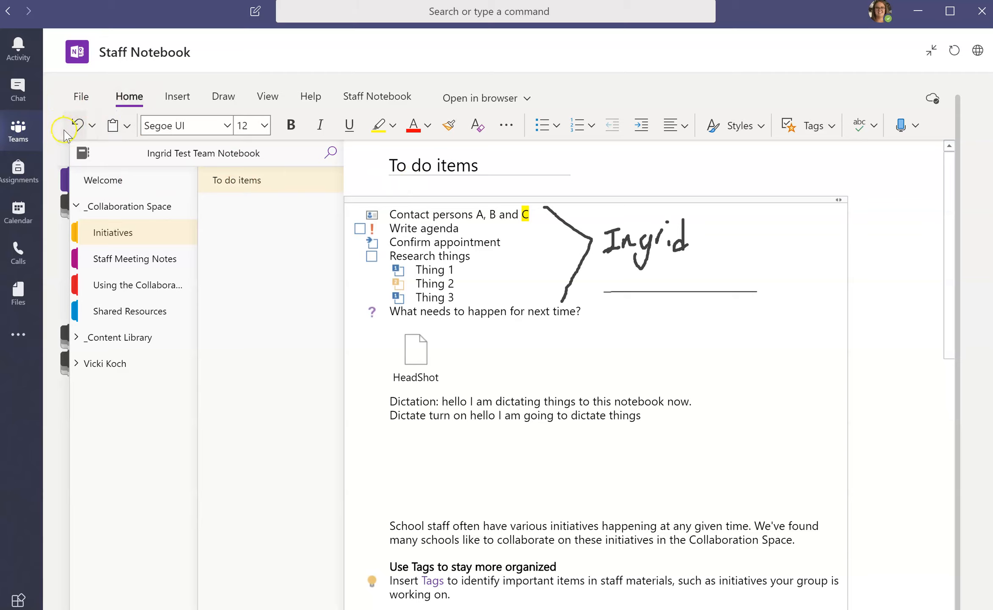
Open the files of the test team's General channel and bring up the file upload dialog, closing it without choosing a file.
left_click(25, 133)
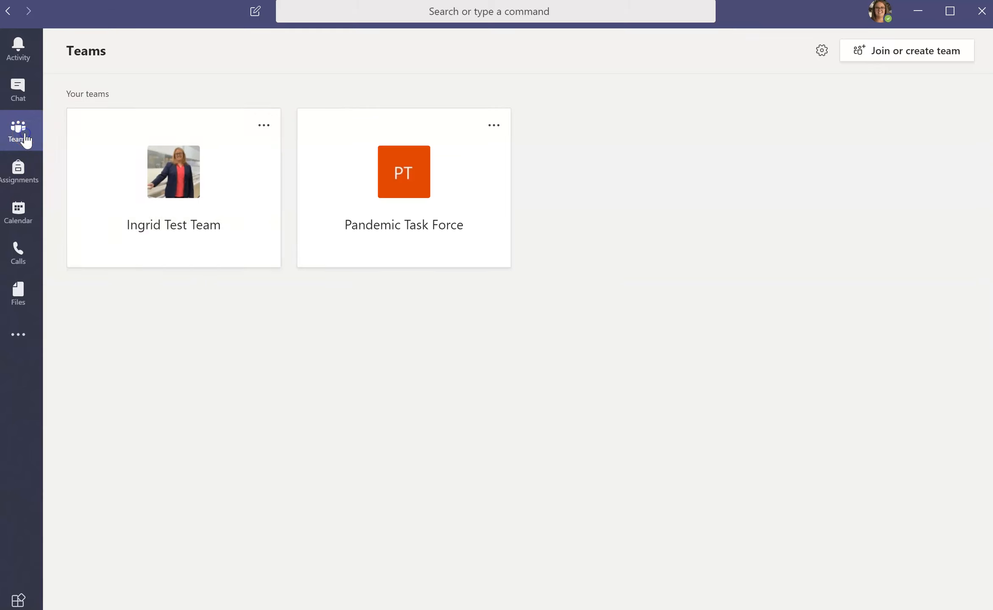
left_click(208, 176)
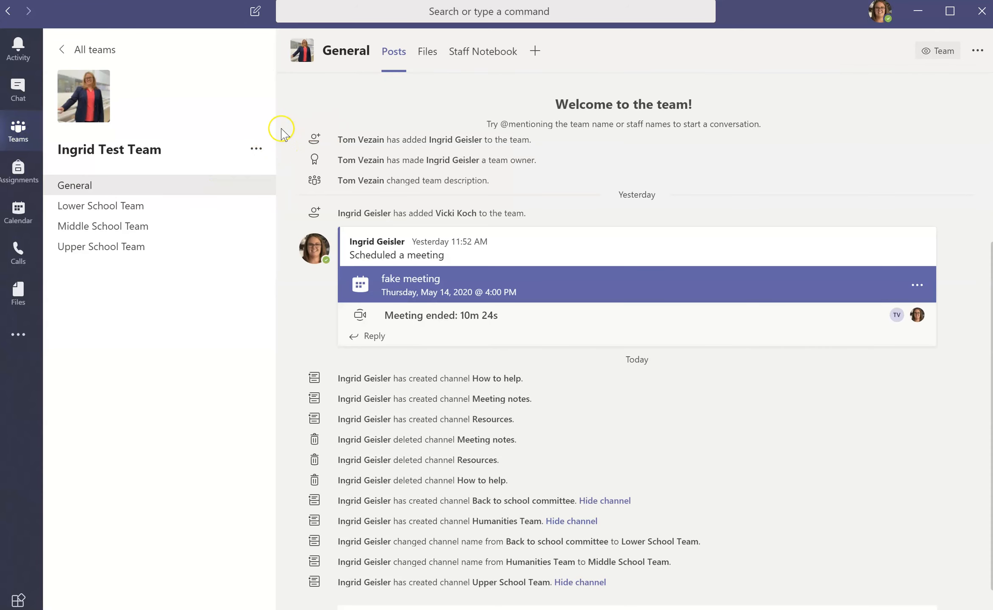
left_click(428, 53)
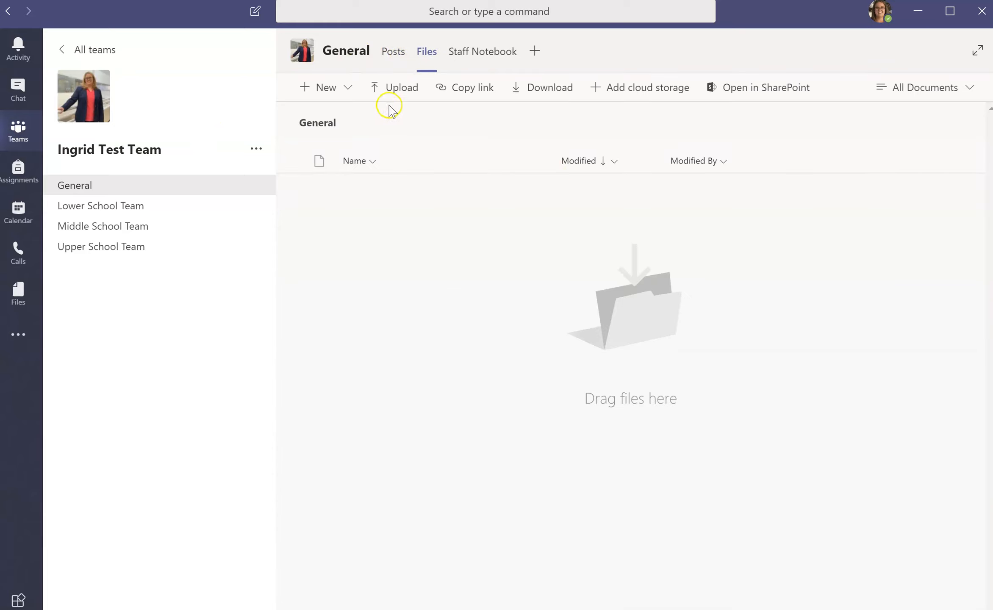
left_click(388, 89)
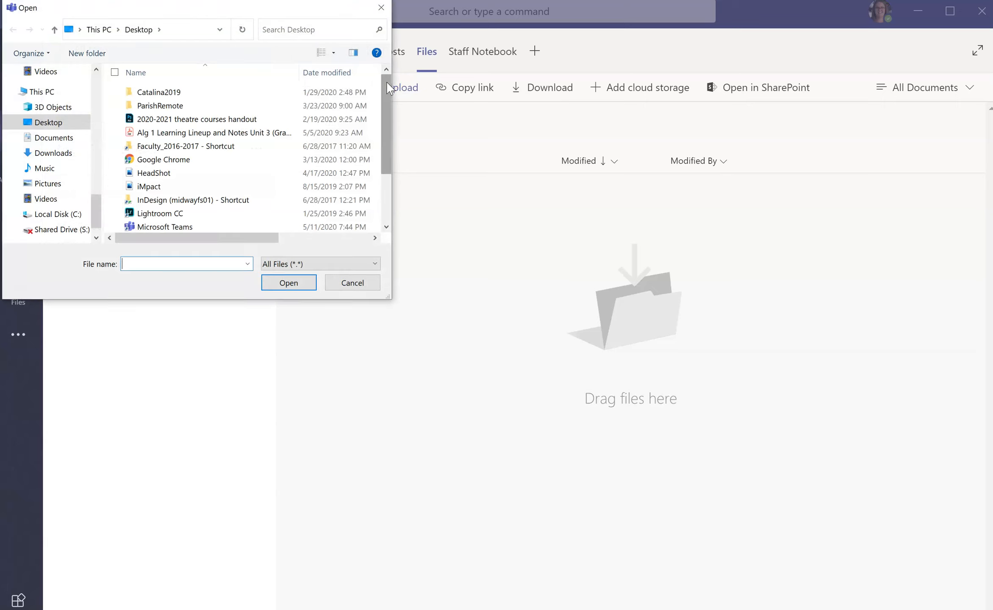
left_click(381, 9)
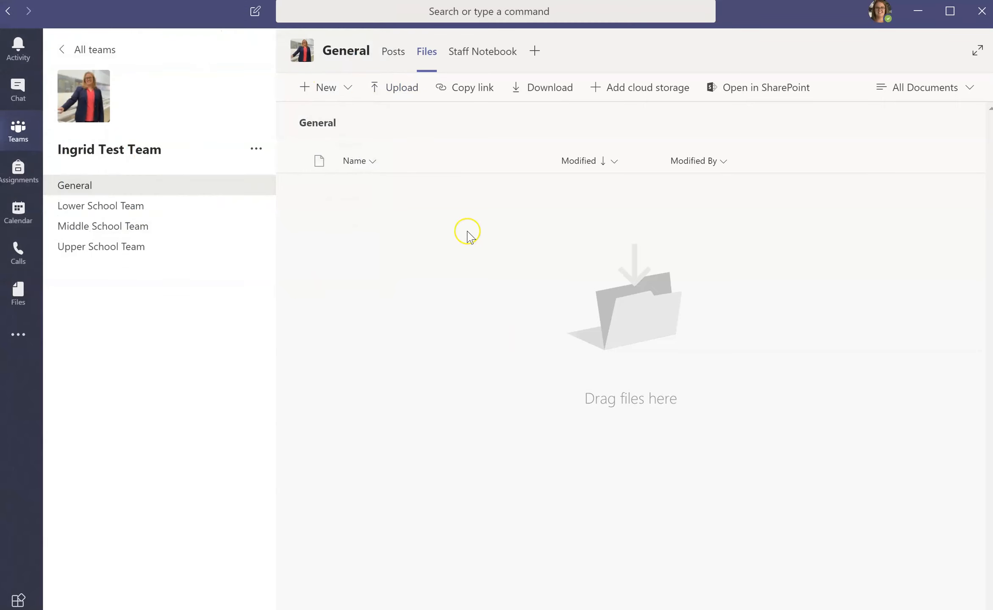